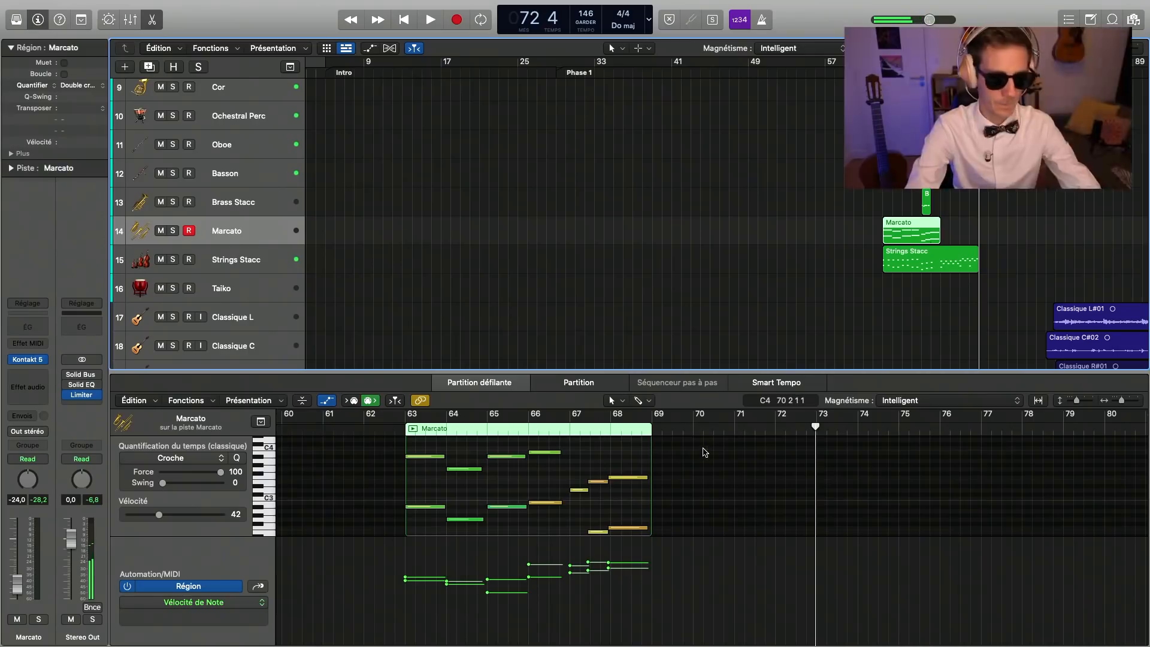
{"action": "left_click_drag", "start_coordinate": [701, 436], "coordinate": [578, 584]}
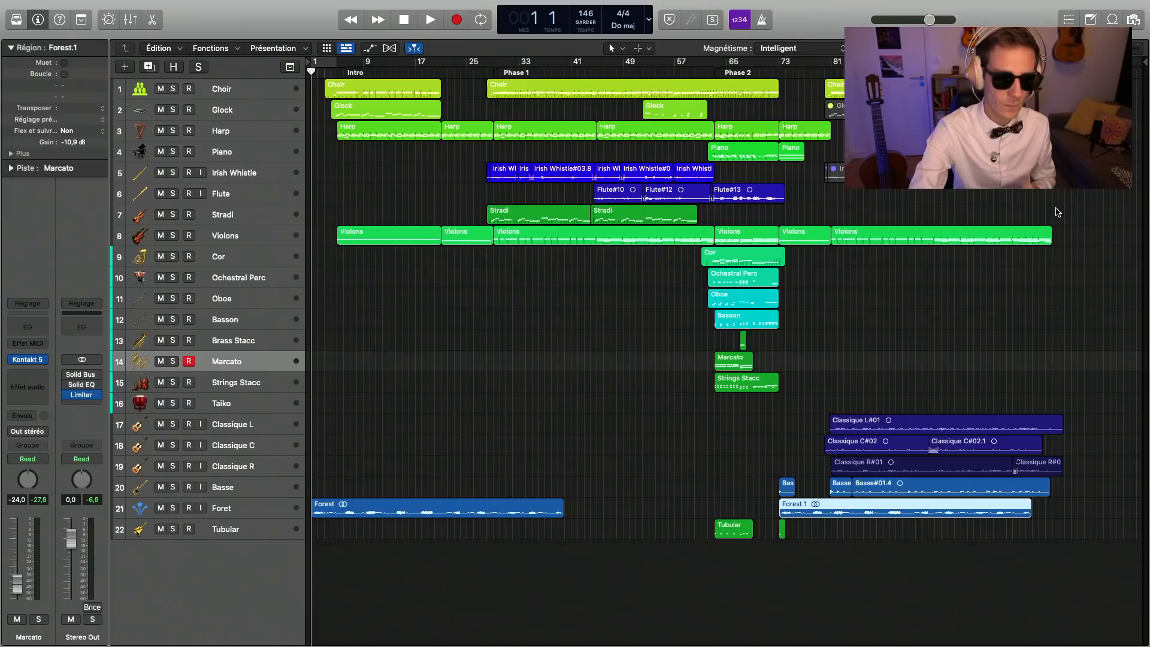
Step: Show the mixer and adjust the Stereo Out's Solid Bus Comp threshold and makeup gain, with makeup at about 5.3 dB
{"action": "key", "text": "x"}
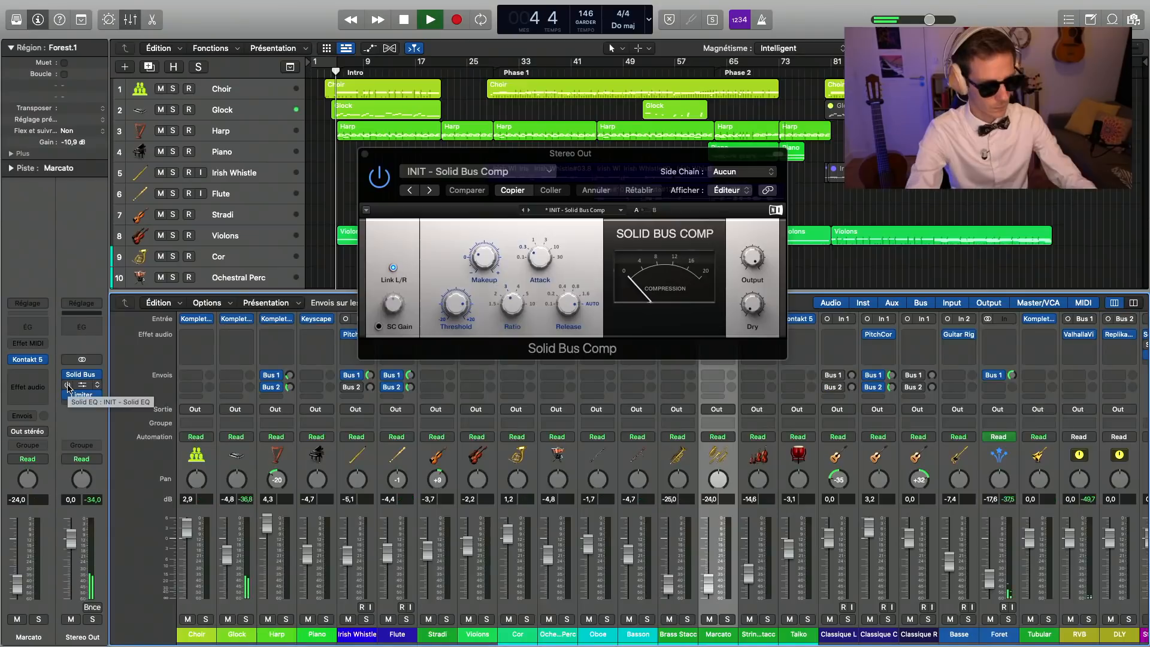
{"action": "left_click_drag", "start_coordinate": [469, 154], "coordinate": [396, 326]}
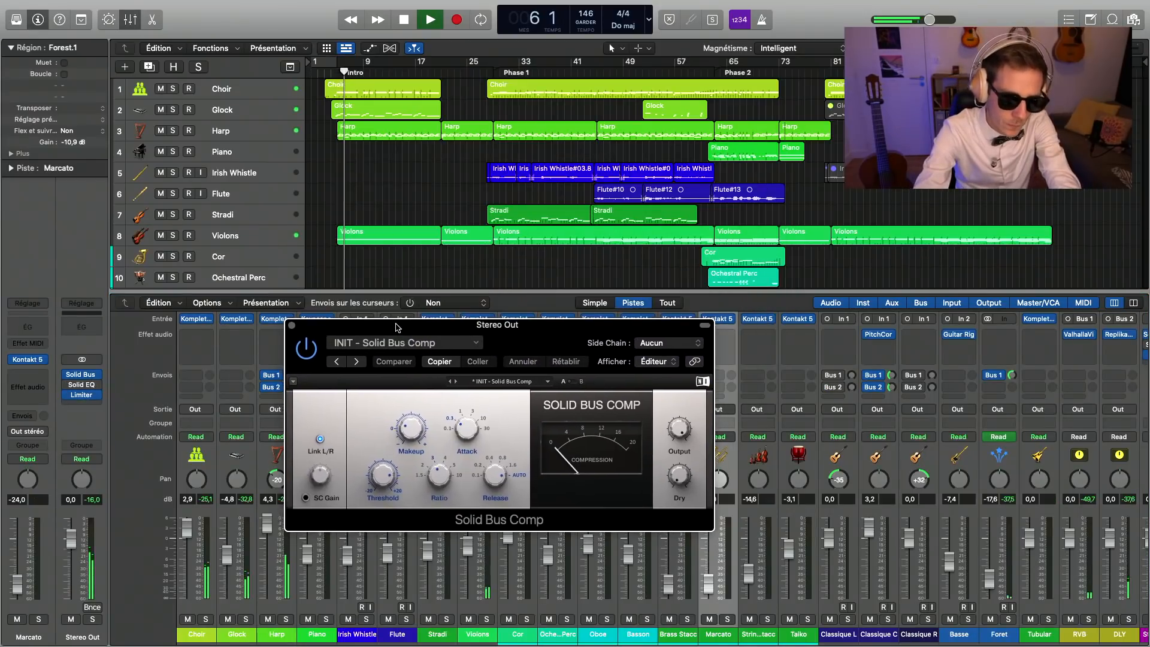
{"action": "left_click_drag", "start_coordinate": [382, 476], "coordinate": [382, 491]}
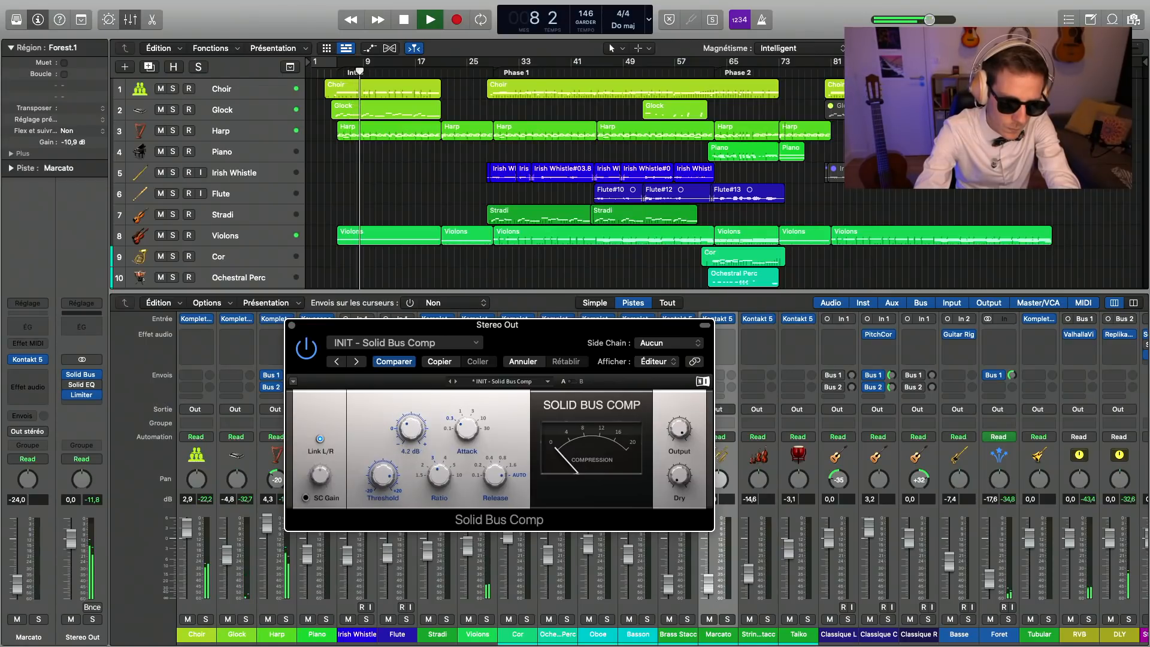
{"action": "left_click_drag", "start_coordinate": [411, 428], "coordinate": [411, 424]}
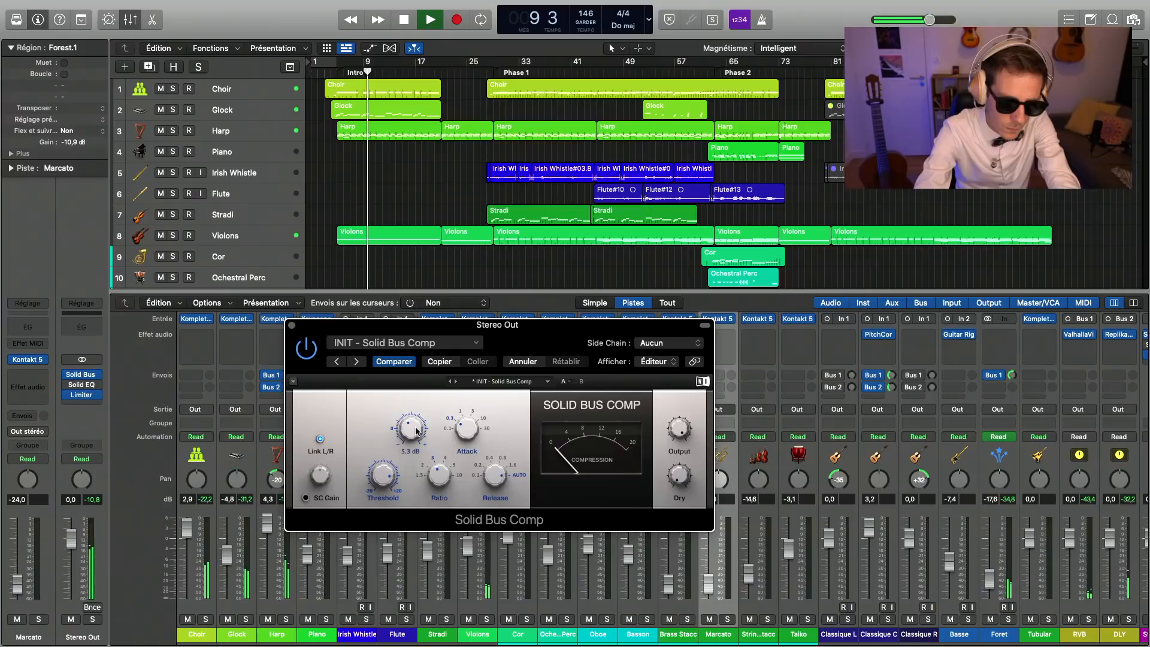
{"action": "left_click_drag", "start_coordinate": [382, 476], "coordinate": [382, 470]}
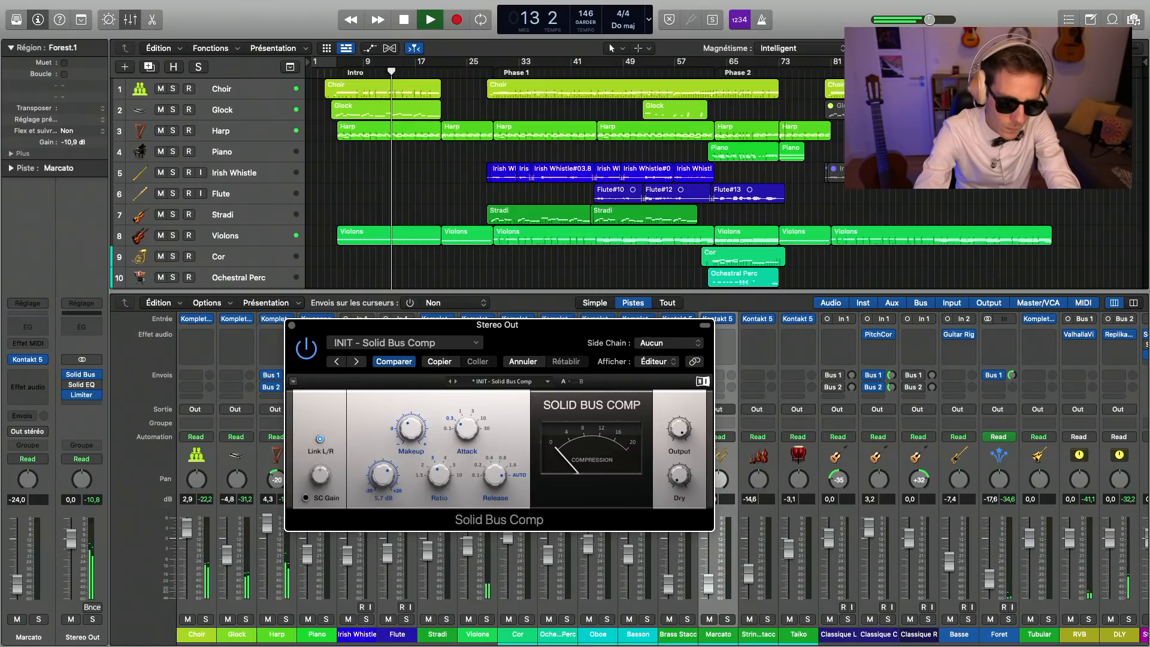
{"action": "left_click", "coordinate": [291, 325]}
Step: Select the Harp track and add a Bus 1 → RVB send to the Violons channel
{"action": "left_click", "coordinate": [256, 131]}
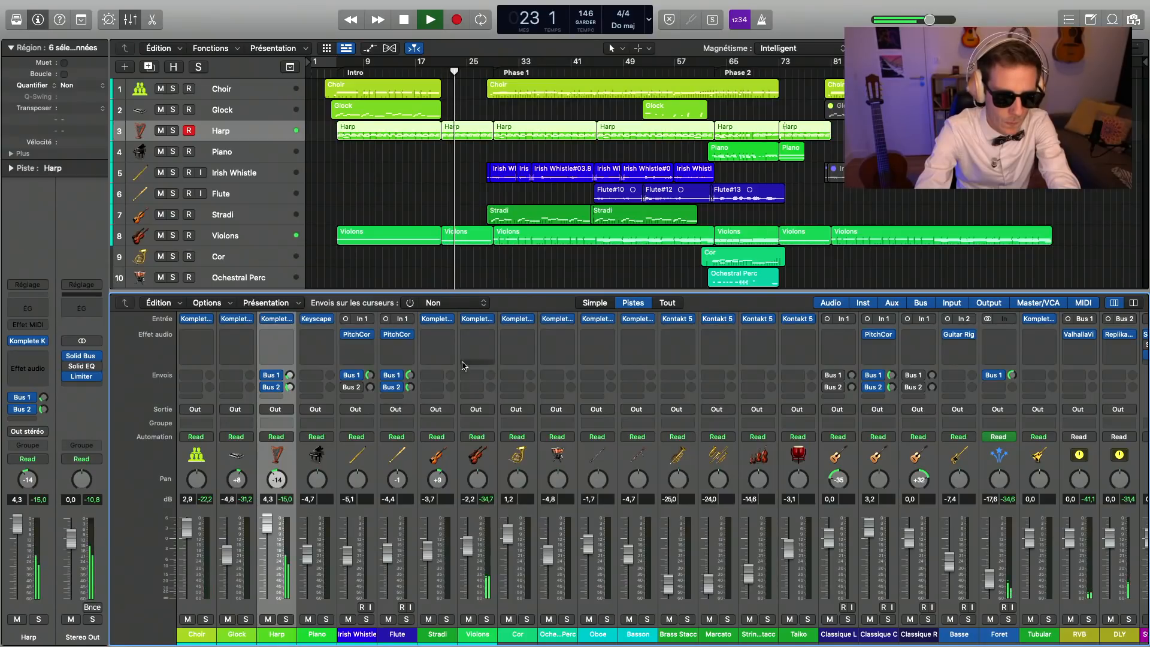
{"action": "left_click", "coordinate": [475, 375]}
{"action": "mouse_move", "coordinate": [476, 390]}
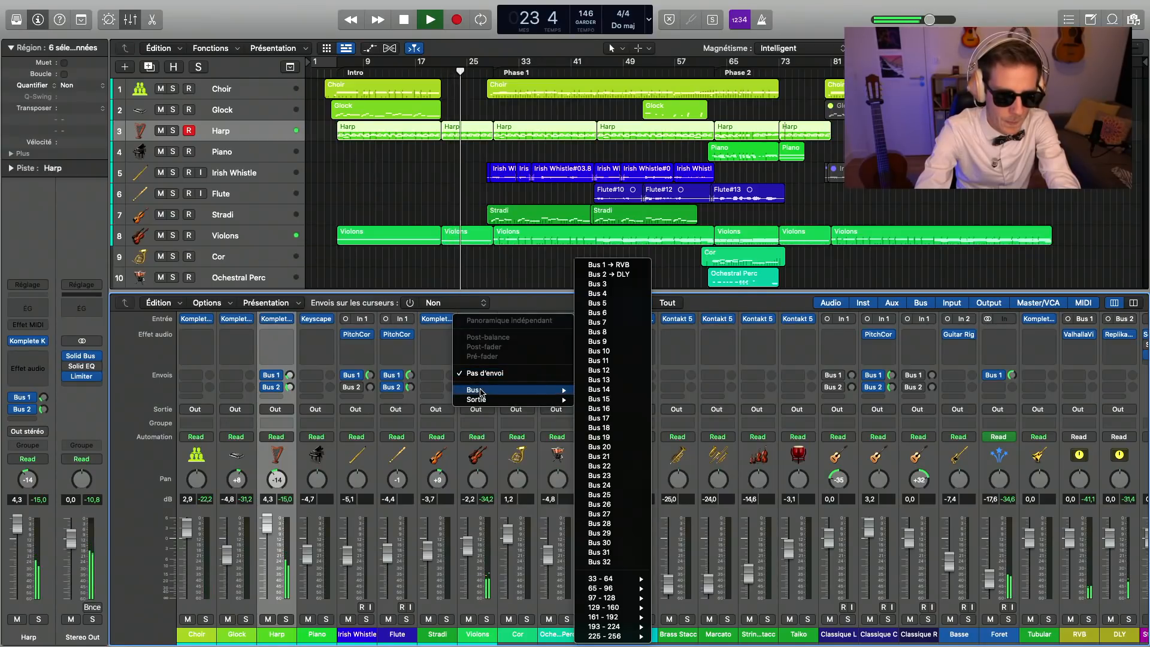
{"action": "left_click", "coordinate": [623, 264]}
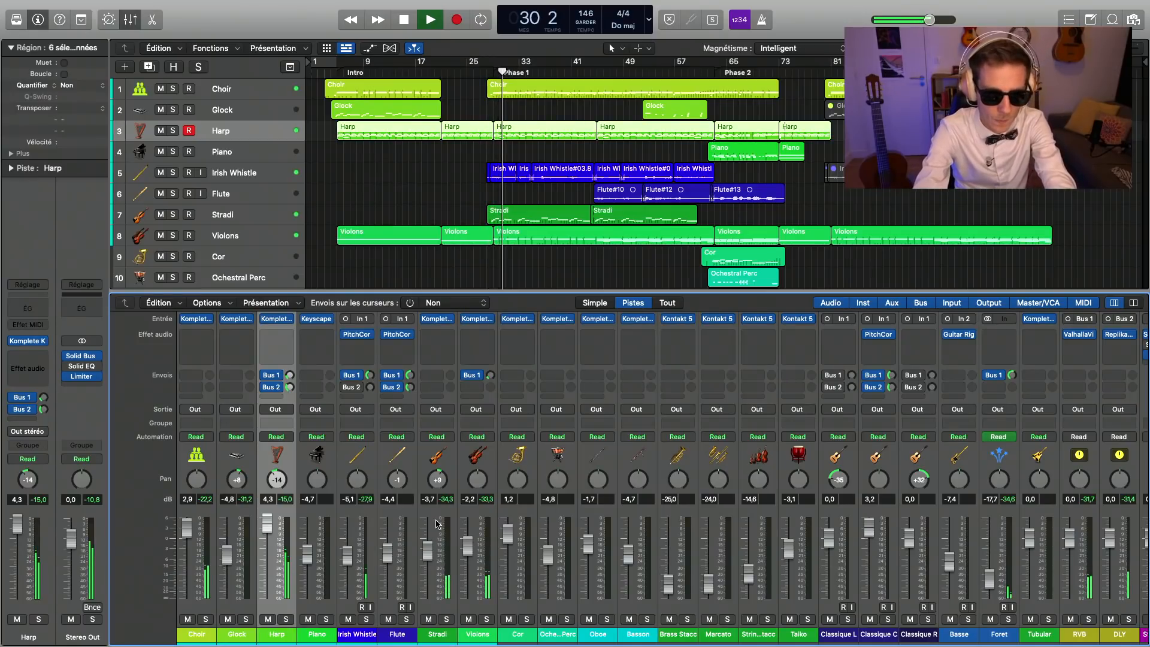
Step: Fine-tune the threshold of the Solid Bus Comp on Stereo Out and close the plug-in
{"action": "left_click", "coordinate": [82, 357]}
{"action": "left_click_drag", "start_coordinate": [384, 475], "coordinate": [384, 474]}
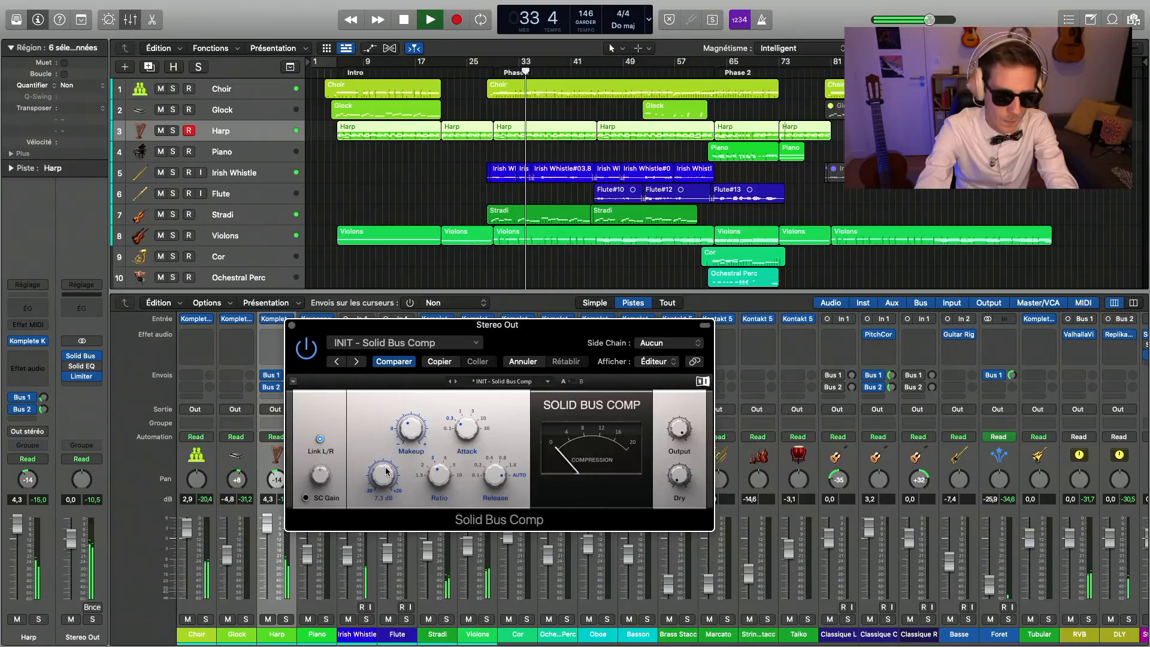
{"action": "left_click", "coordinate": [292, 325]}
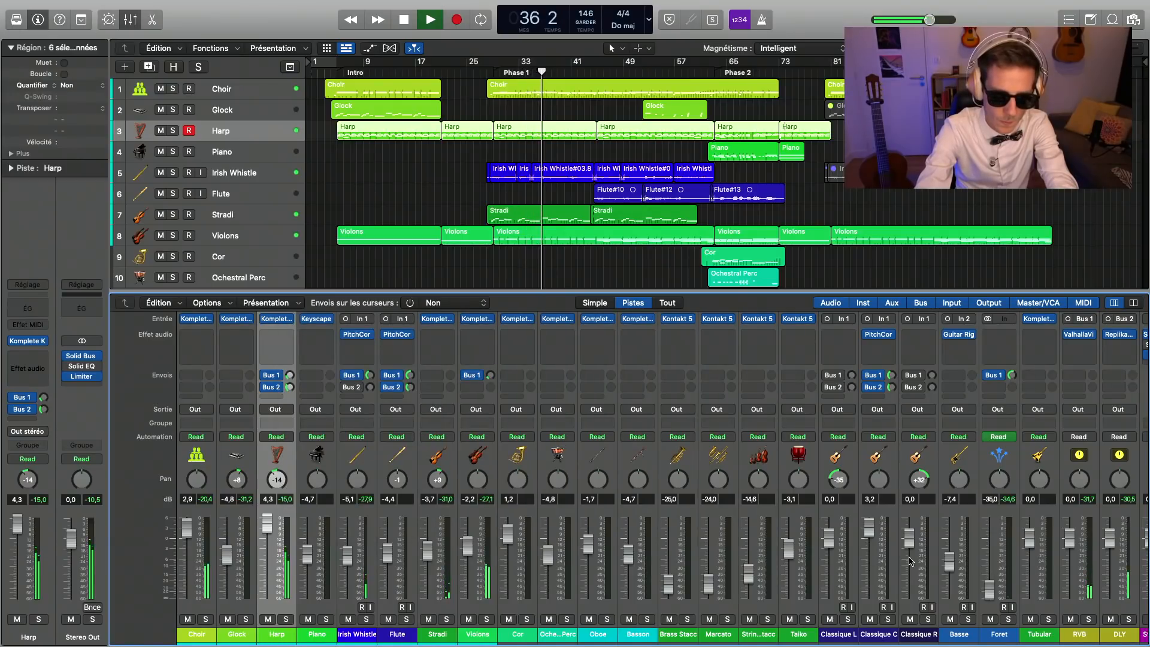
Step: Select the Irish Whistle track and lower its volume to -6.6 dB
{"action": "left_click", "coordinate": [248, 171]}
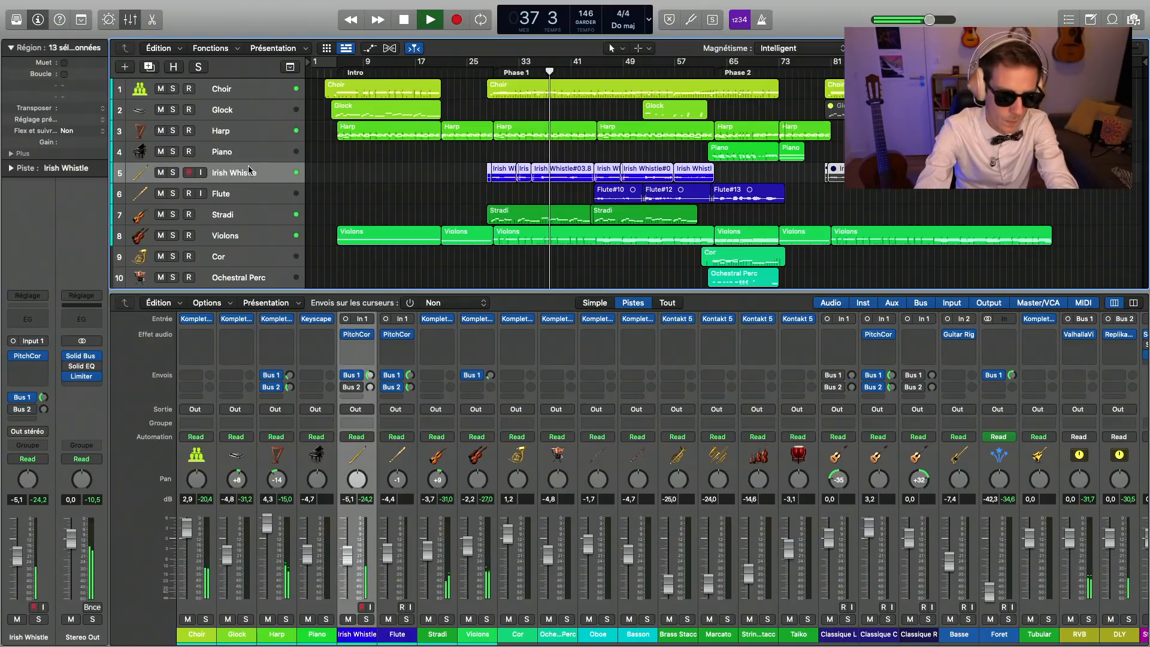
{"action": "left_click_drag", "start_coordinate": [346, 560], "coordinate": [347, 564]}
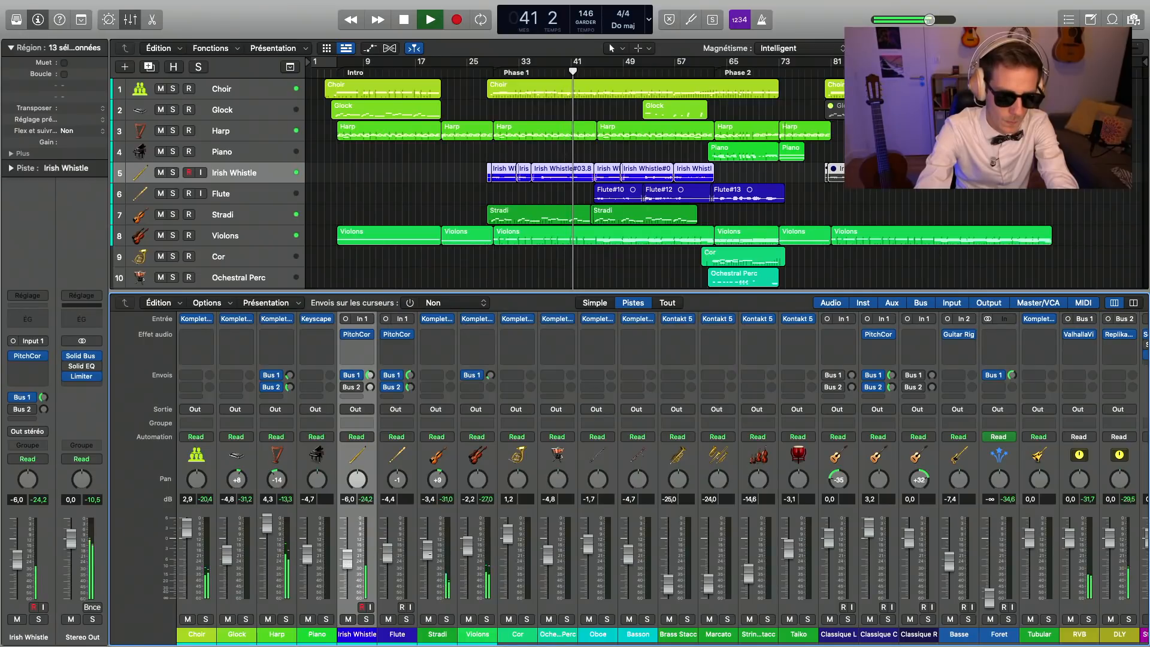
{"action": "left_click_drag", "start_coordinate": [347, 560], "coordinate": [348, 562]}
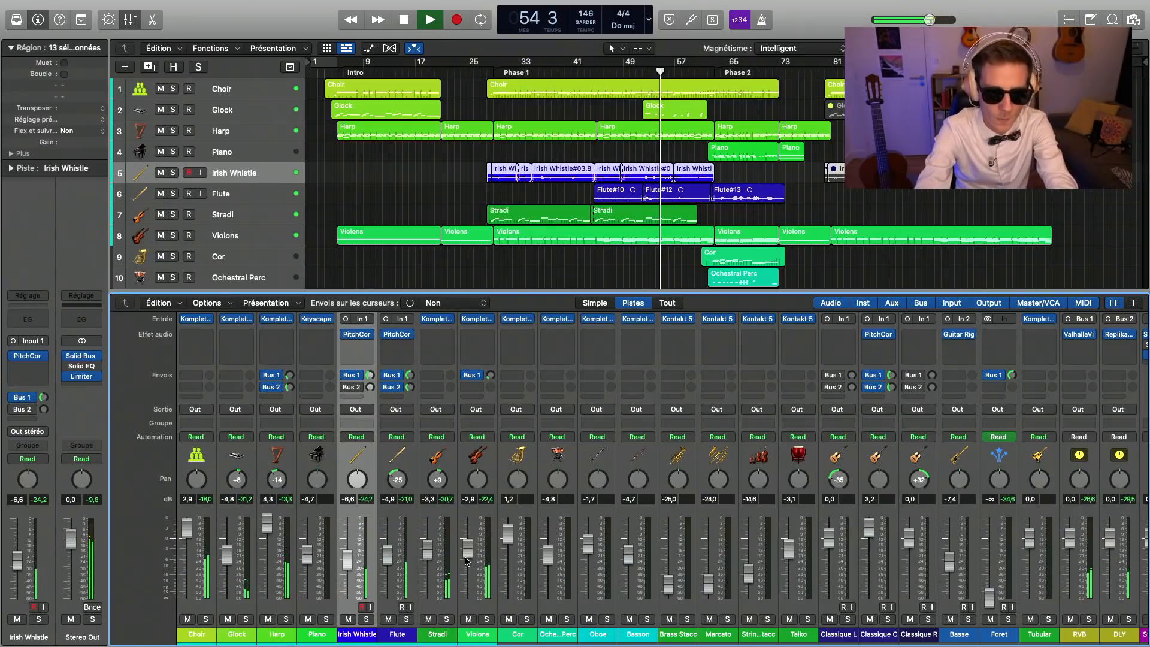
Step: Hide the mixer, select the Foret track and show the RVB return fed by its Bus 1 send
{"action": "key", "text": "x"}
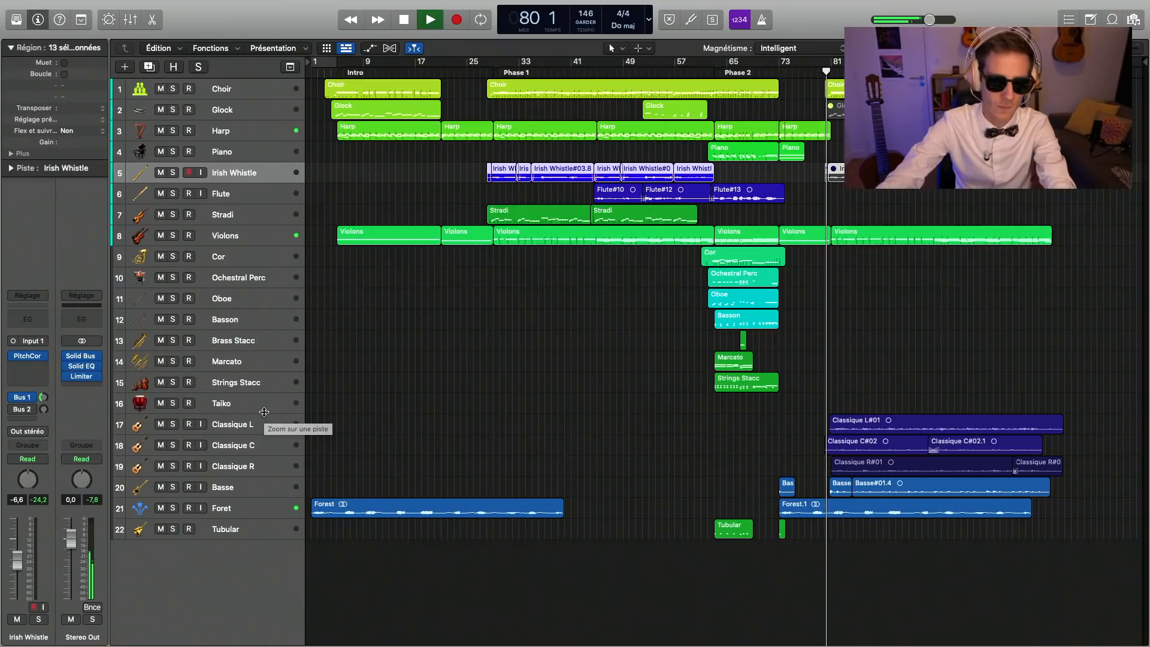
{"action": "left_click", "coordinate": [233, 507]}
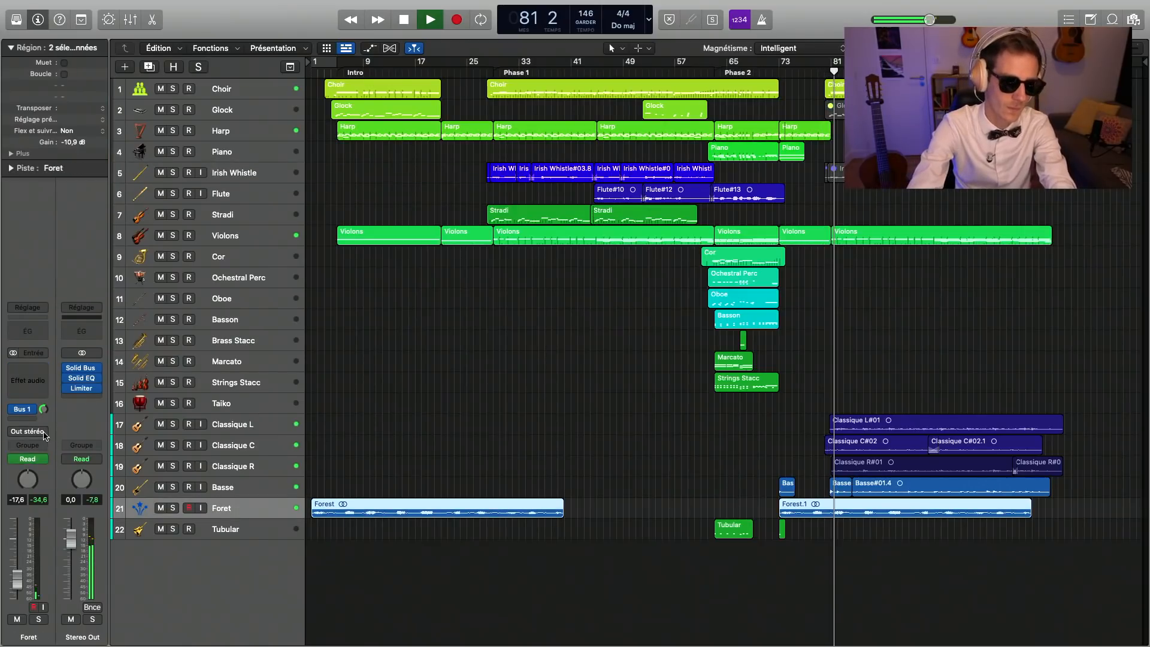
{"action": "left_click", "coordinate": [43, 411]}
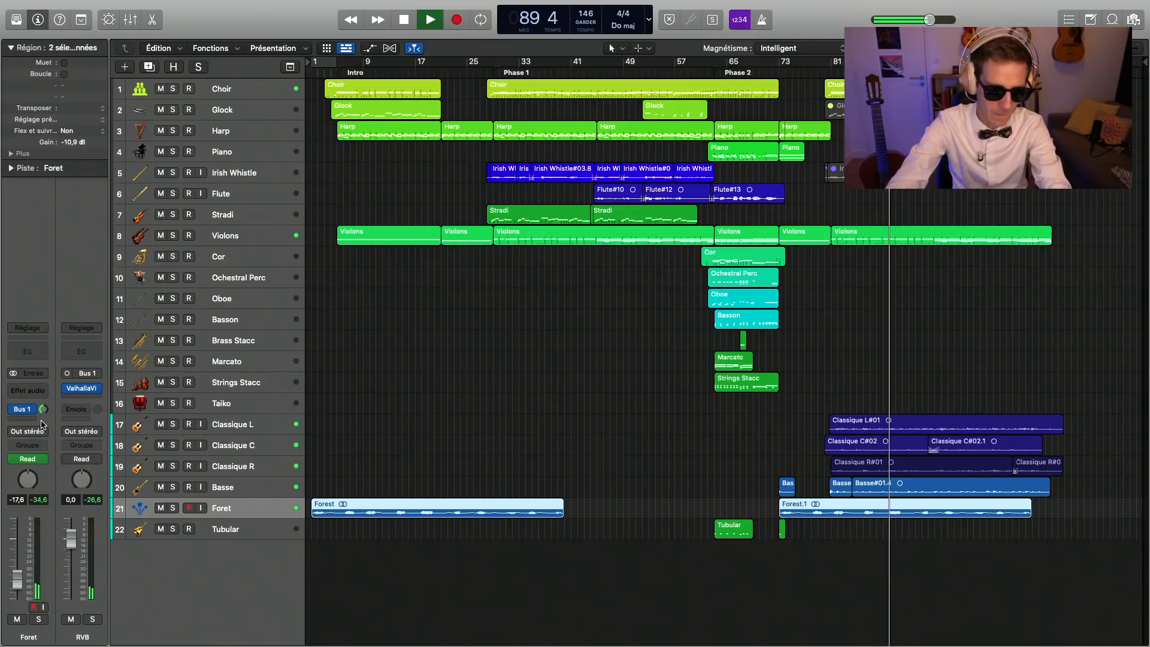
Step: Set Classique C's Bus 2 send to about -17.2 dB and lower the HiCut of the DLY return's Replika XT to about 4370 Hz
{"action": "left_click", "coordinate": [119, 448]}
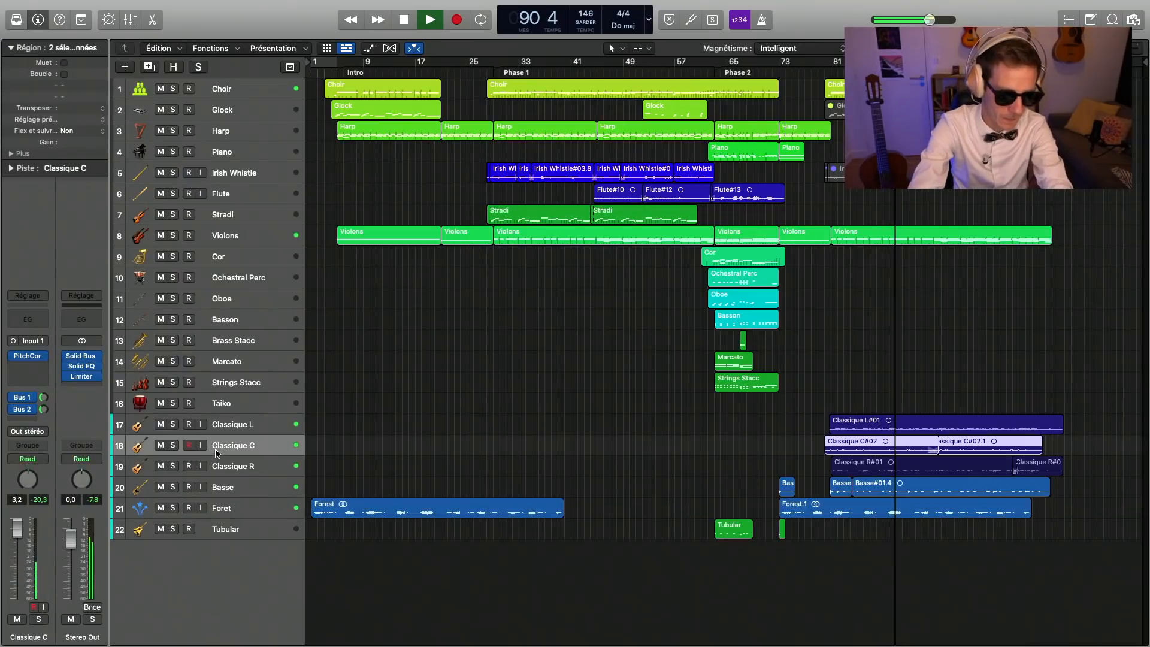
{"action": "left_click", "coordinate": [45, 411]}
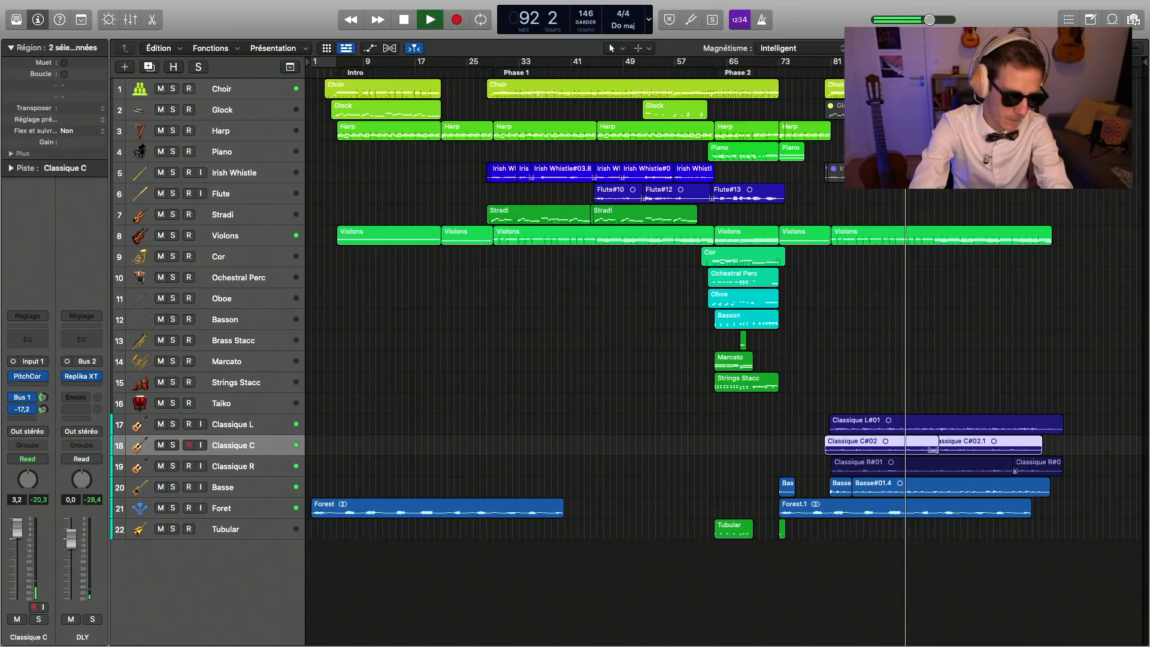
{"action": "left_click", "coordinate": [72, 379]}
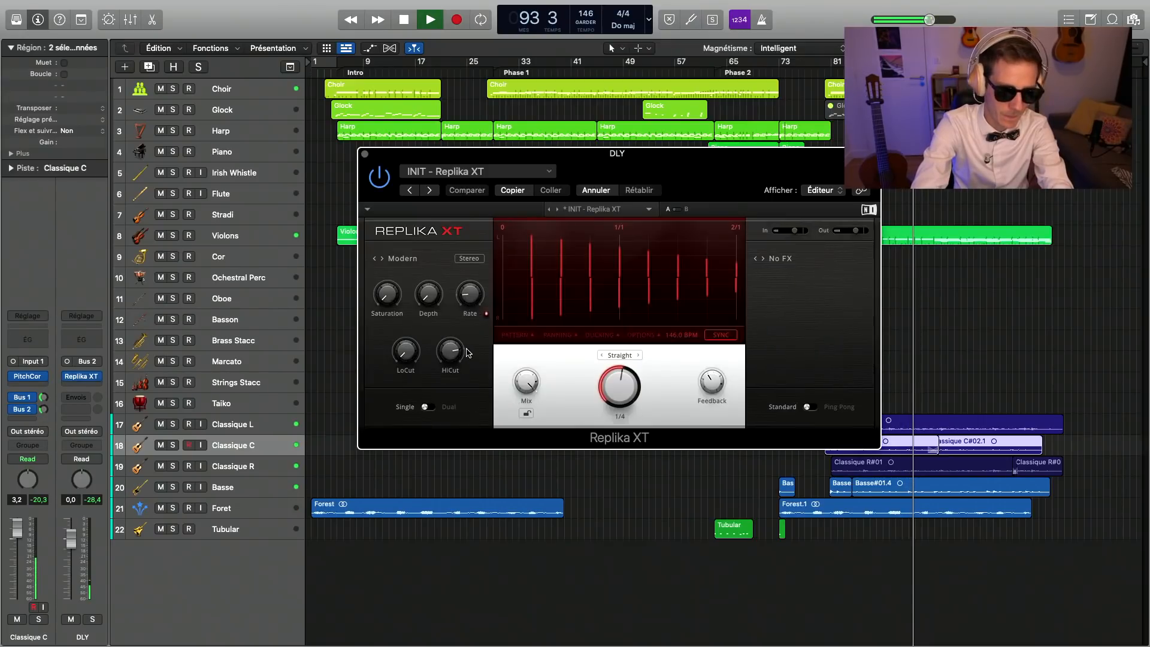
{"action": "left_click_drag", "start_coordinate": [450, 351], "coordinate": [450, 396]}
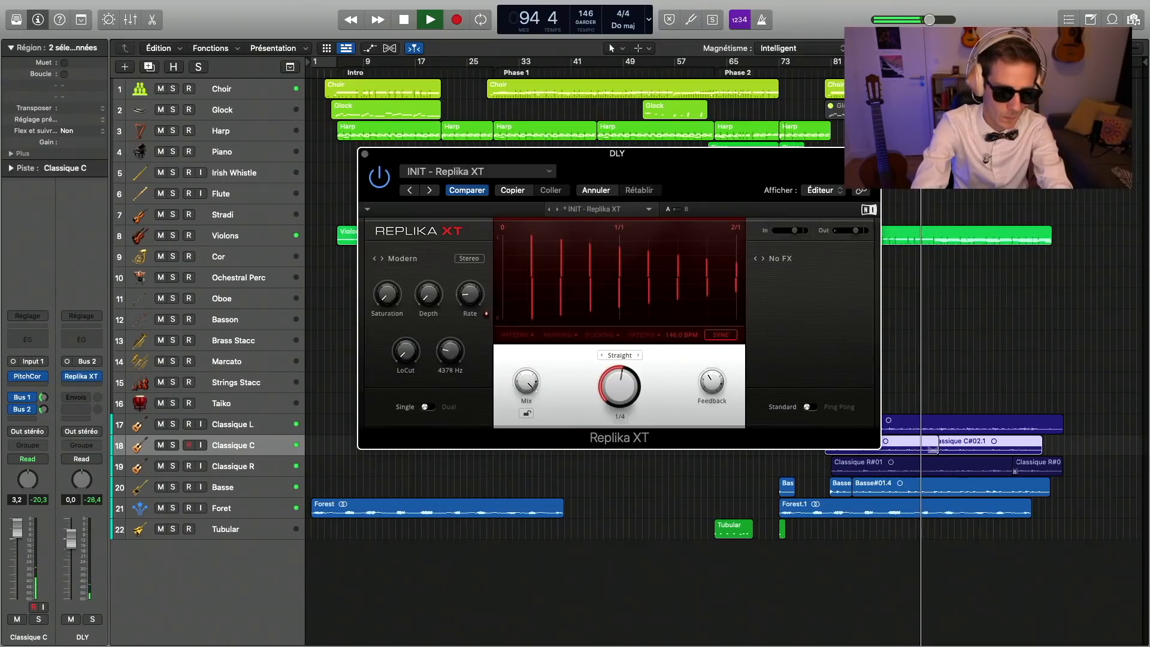
{"action": "left_click", "coordinate": [365, 154]}
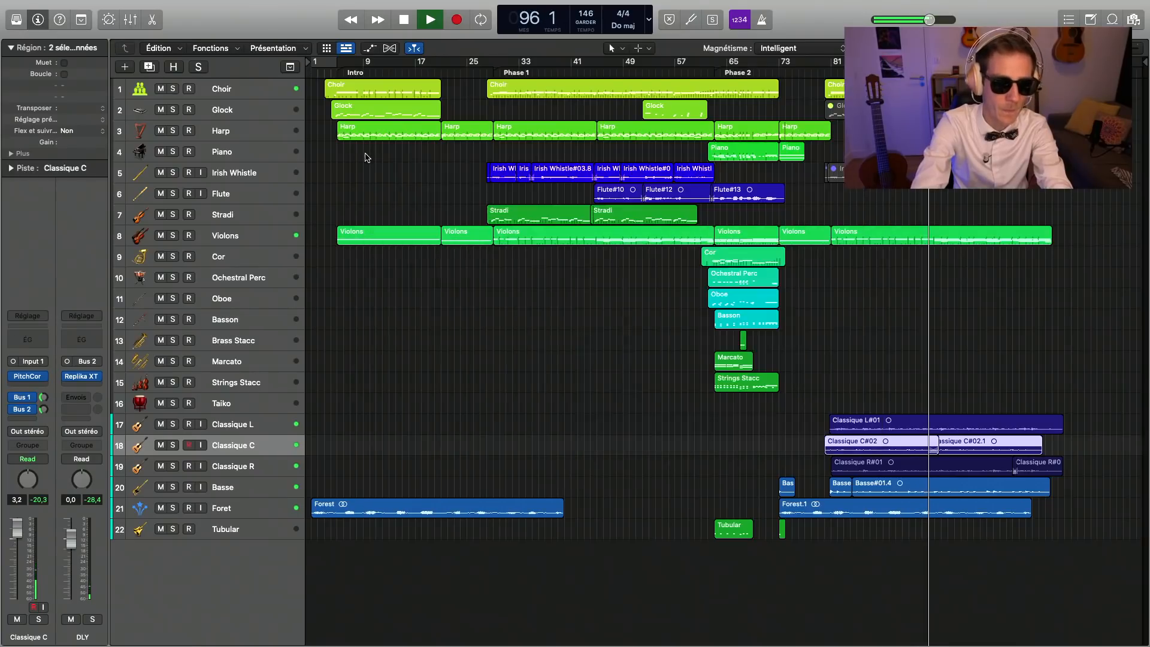
Step: Select the Classique L and Classique R channels together in the mixer, without Classique C, and raise their Bus 1 sends
{"action": "key", "text": "x"}
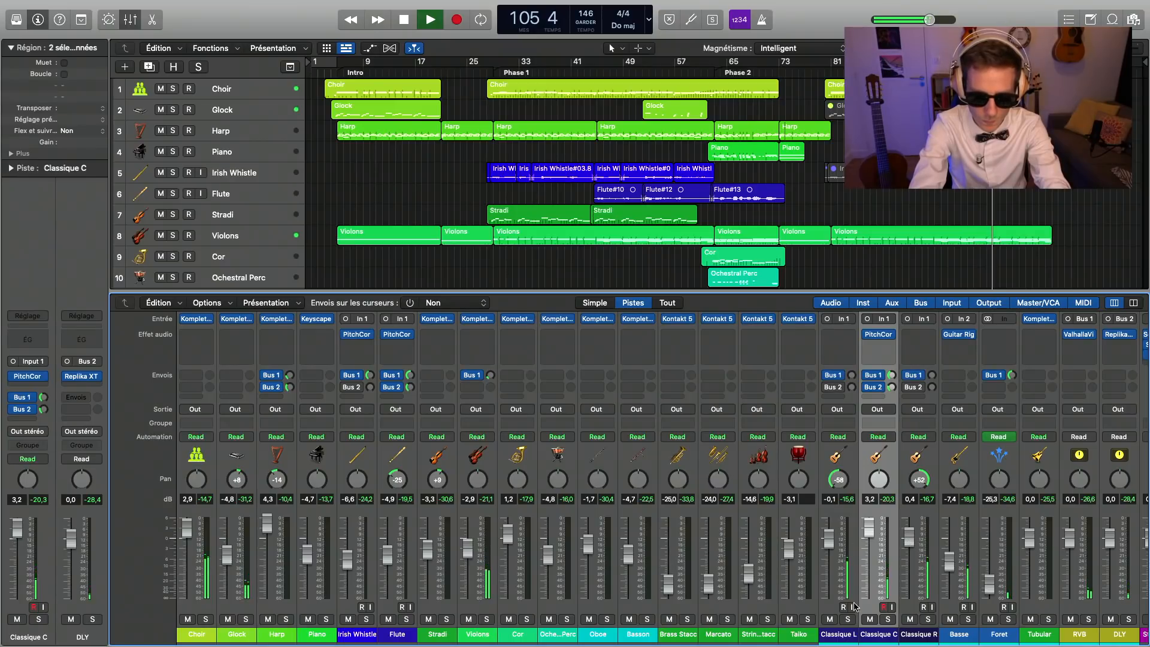
{"action": "left_click", "coordinate": [830, 608]}
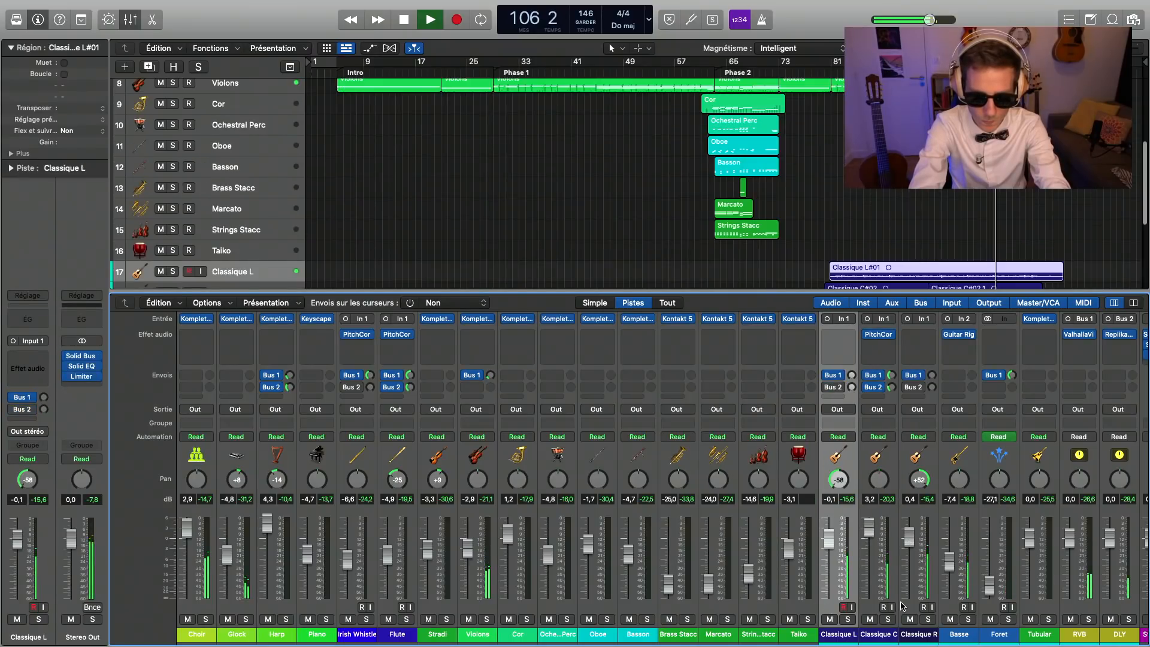
{"action": "left_click", "coordinate": [866, 611], "text": "super"}
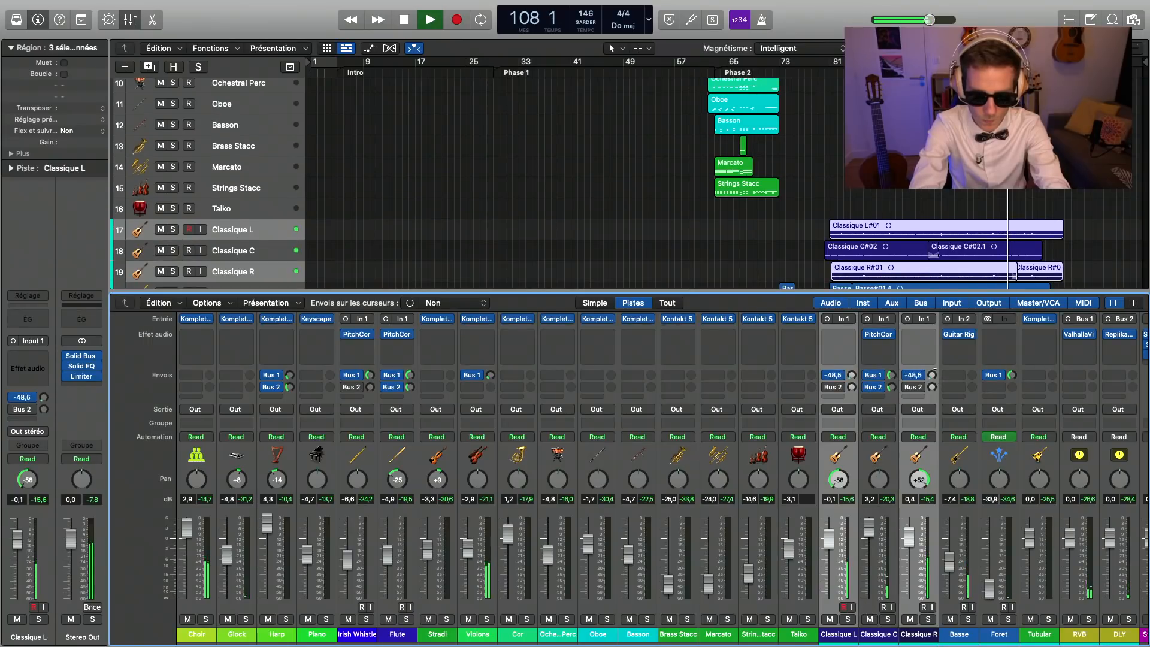
{"action": "key", "text": "x"}
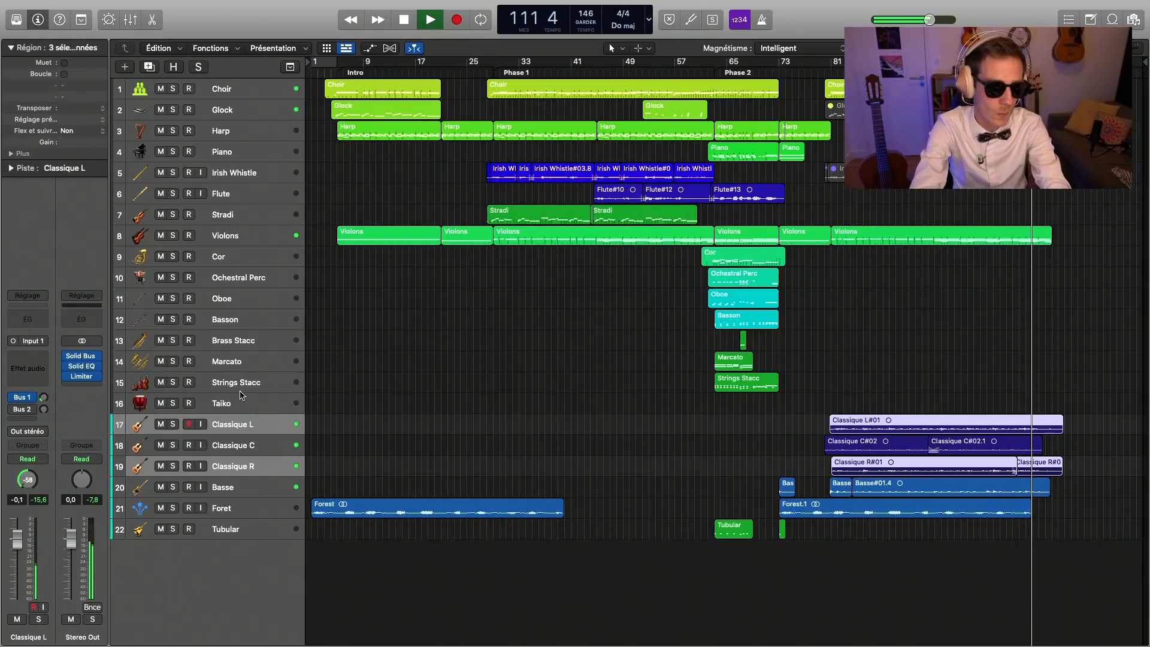
Step: Record a short closing part on the Ochestral Perc track around bar 115 and quantize it to sixteenth notes (Double croche)
{"action": "left_click", "coordinate": [251, 278]}
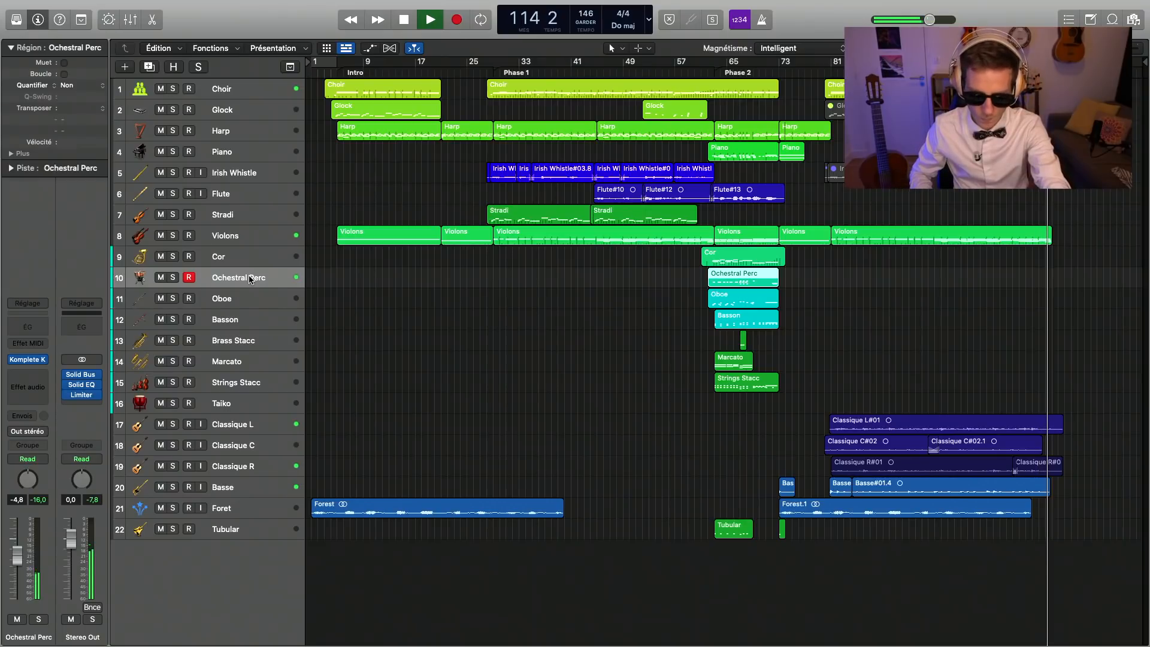
{"action": "key", "text": "r"}
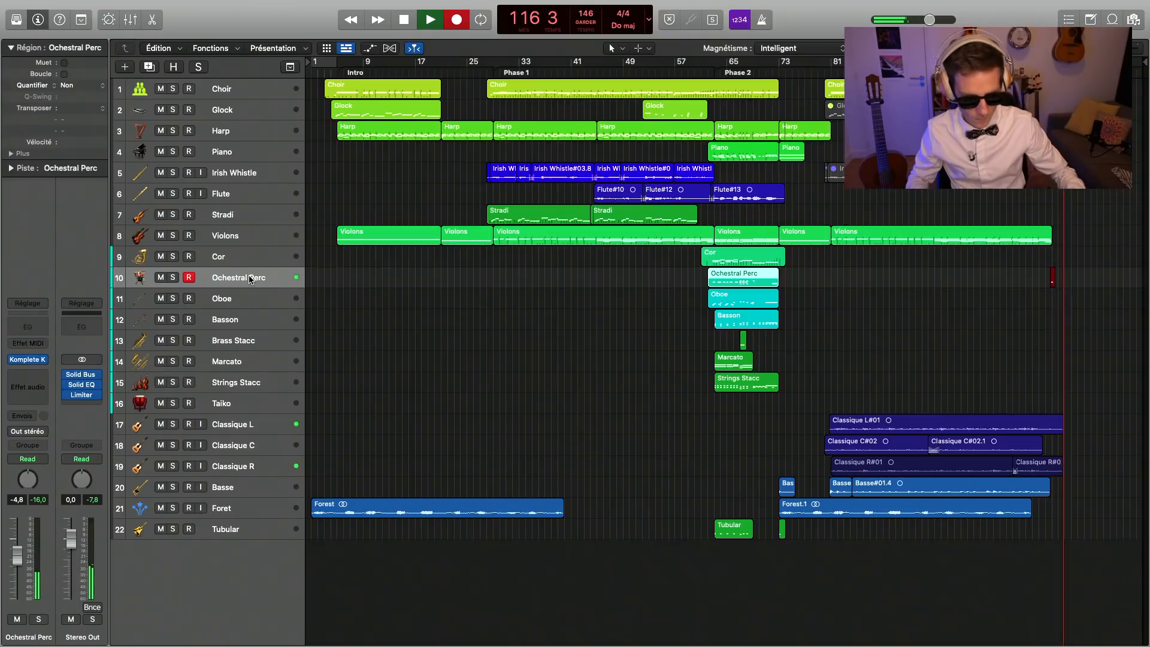
{"action": "key", "text": "space"}
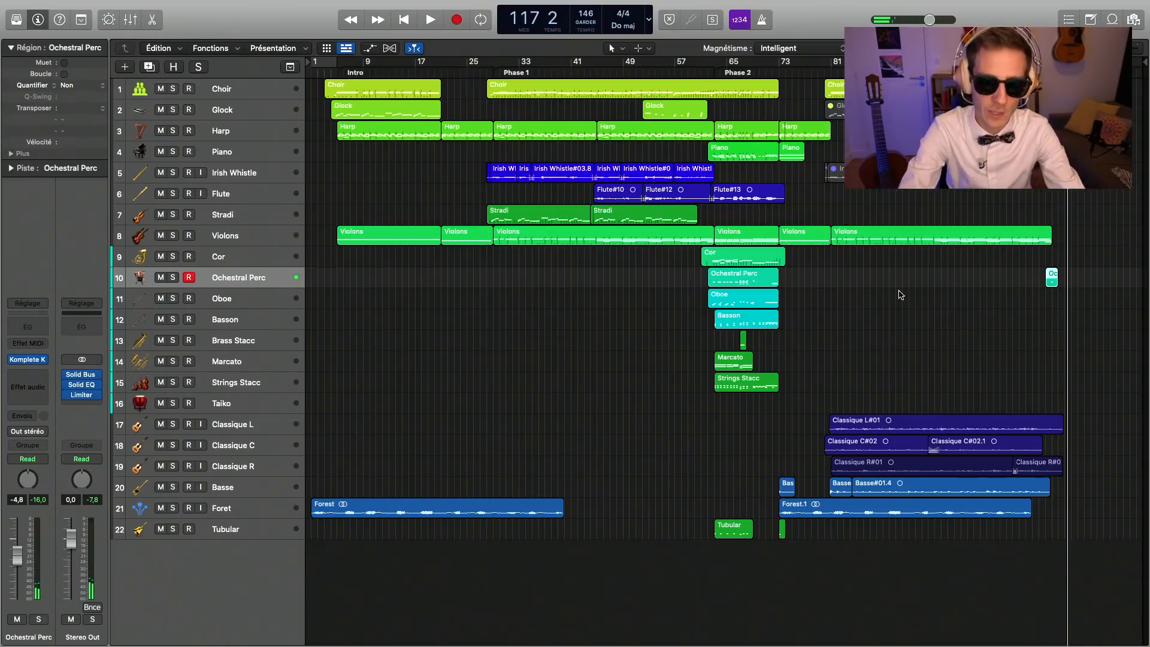
{"action": "key", "text": "q"}
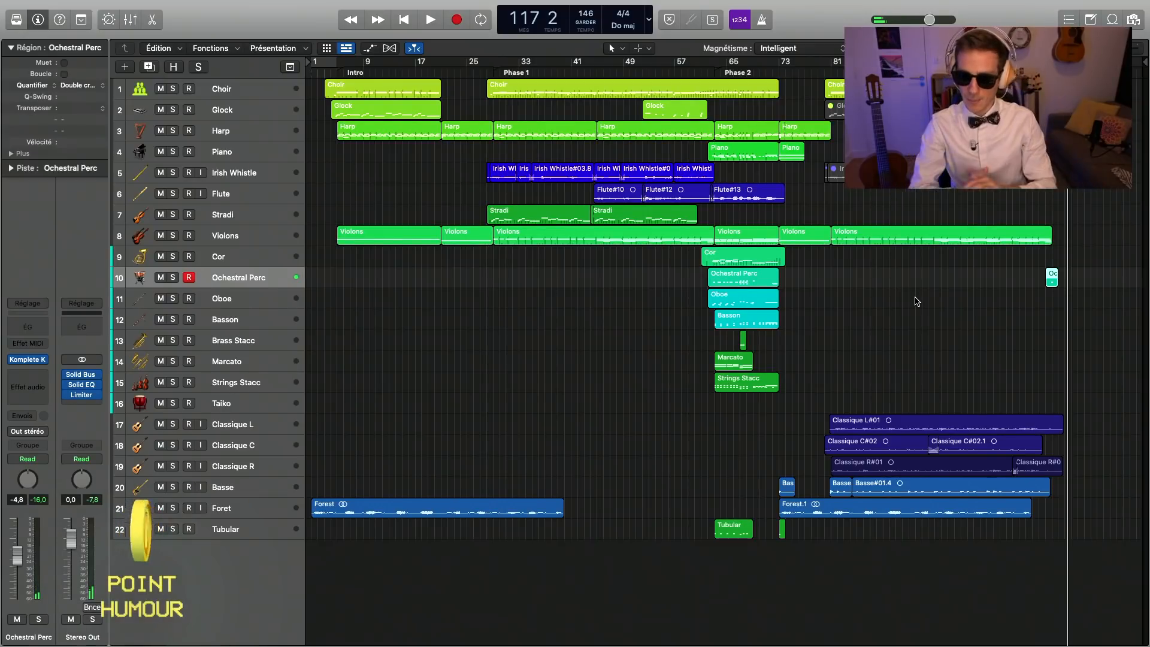